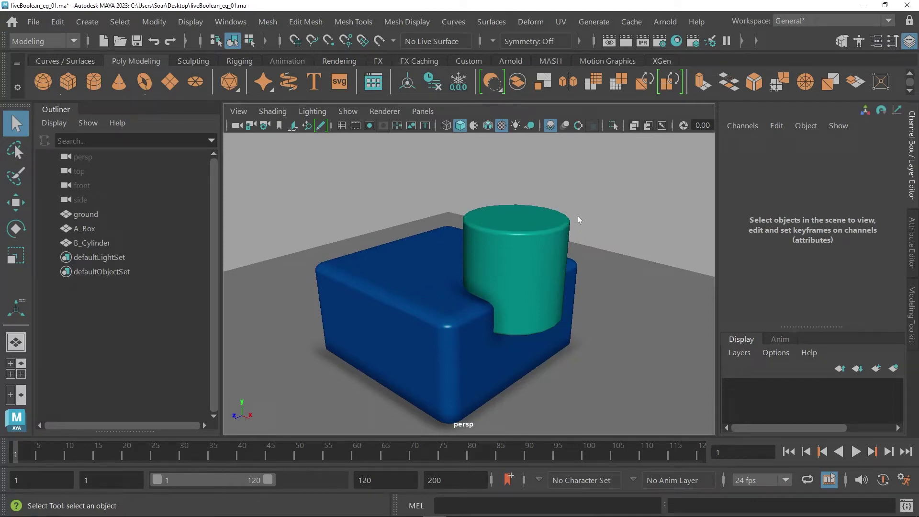
# Select A_Box and B_Cylinder, box first, and combine them with a Boolean Union.
pyautogui.keyDown('alt'); pyautogui.moveTo(596, 255); pyautogui.dragTo(597, 244, button='middle'); pyautogui.keyUp('alt')
pyautogui.moveTo(597, 244)
pyautogui.keyDown('alt'); pyautogui.mouseDown()
pyautogui.moveTo(609, 248)
pyautogui.moveTo(599, 249)
pyautogui.mouseUp(); pyautogui.keyUp('alt')
pyautogui.keyDown('alt'); pyautogui.moveTo(509, 223); pyautogui.dragTo(577, 267); pyautogui.keyUp('alt')
pyautogui.click(493, 289)
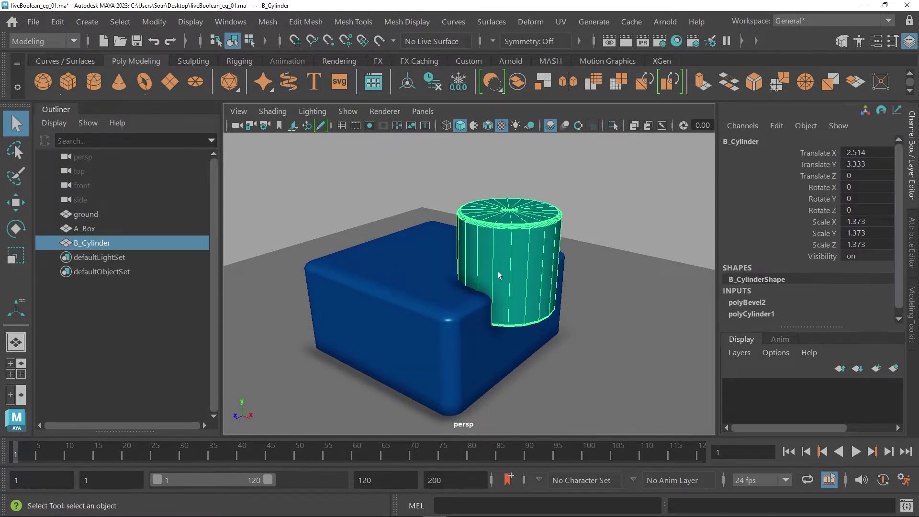
pyautogui.click(357, 288)
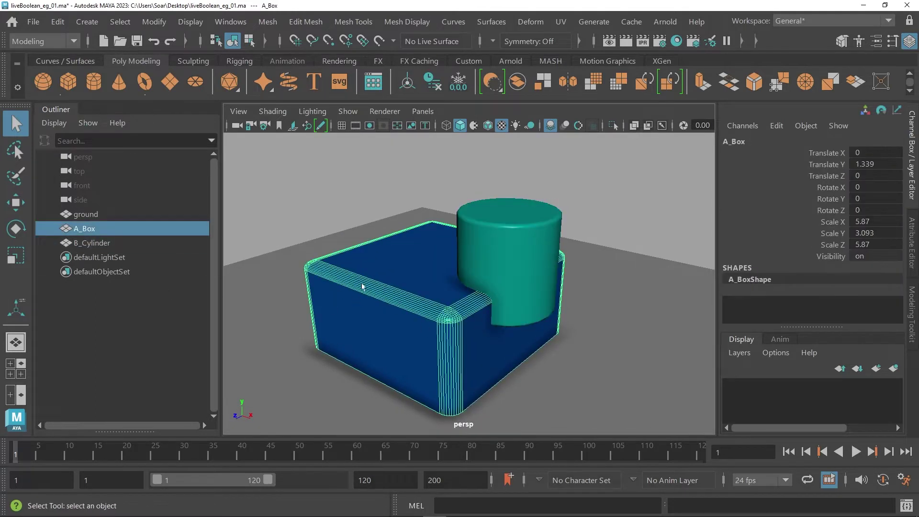
pyautogui.click(516, 239)
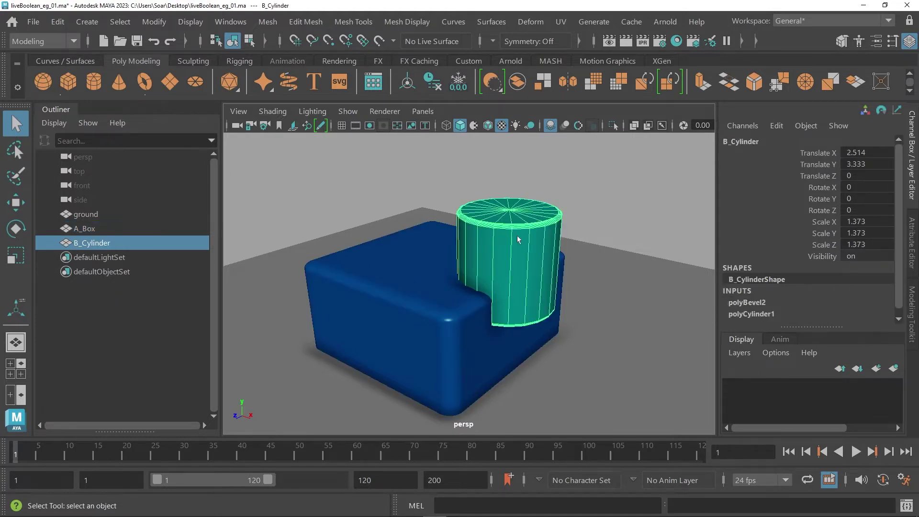
pyautogui.keyDown('alt'); pyautogui.moveTo(482, 250); pyautogui.dragTo(442, 269); pyautogui.keyUp('alt')
pyautogui.click(378, 275)
pyautogui.keyDown('shift'); pyautogui.click(502, 233); pyautogui.keyUp('shift')
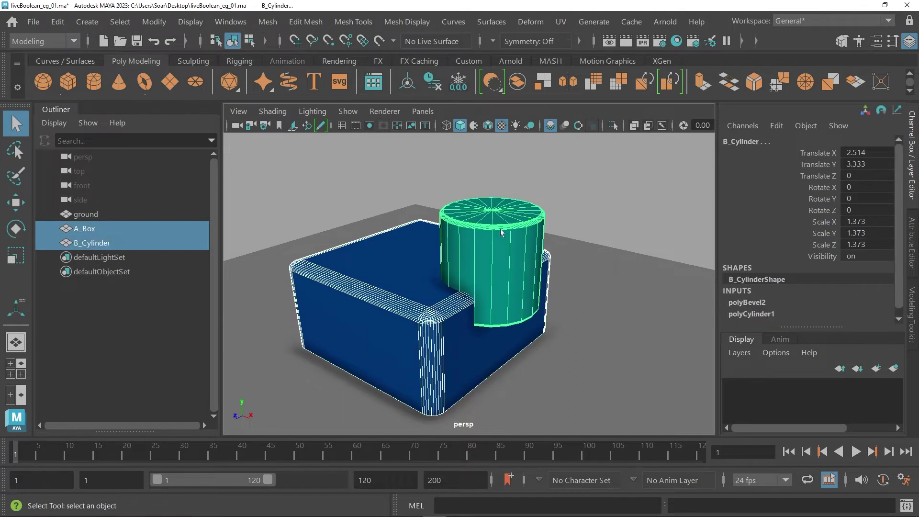
pyautogui.click(268, 21)
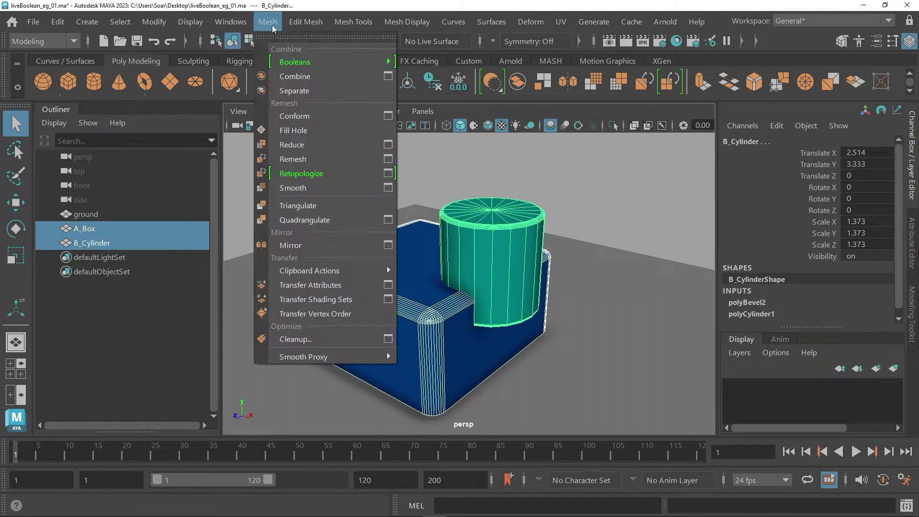
pyautogui.moveTo(282, 70)
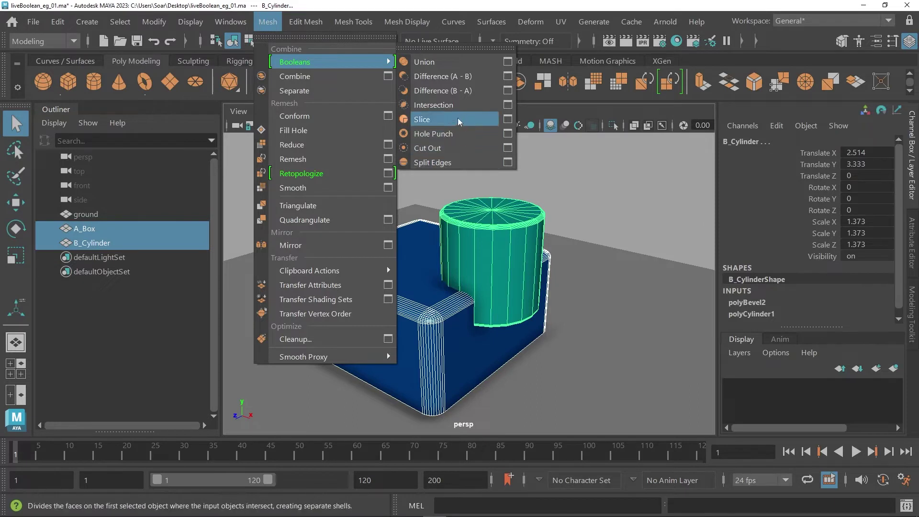
pyautogui.click(463, 67)
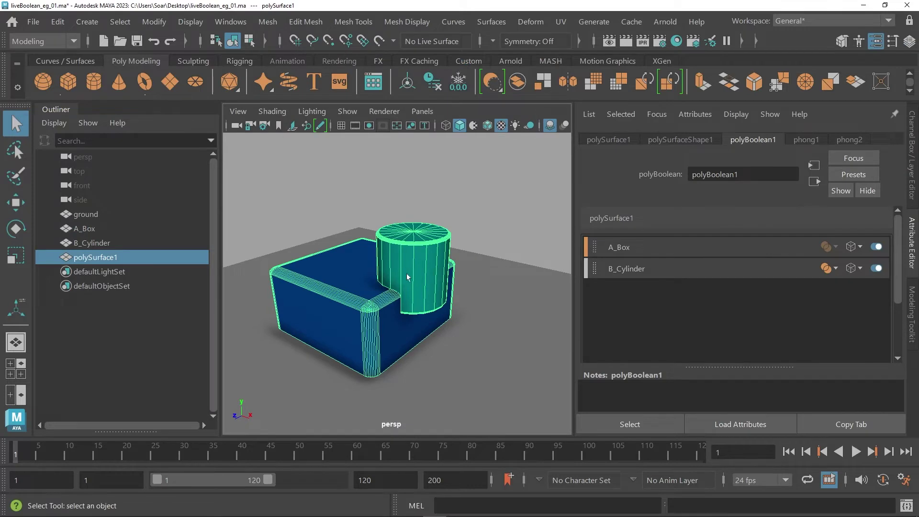
# Preview the boolean result with smooth mesh display, inspect the box-cylinder junction, and return to the unsmoothed display.
pyautogui.press('3')
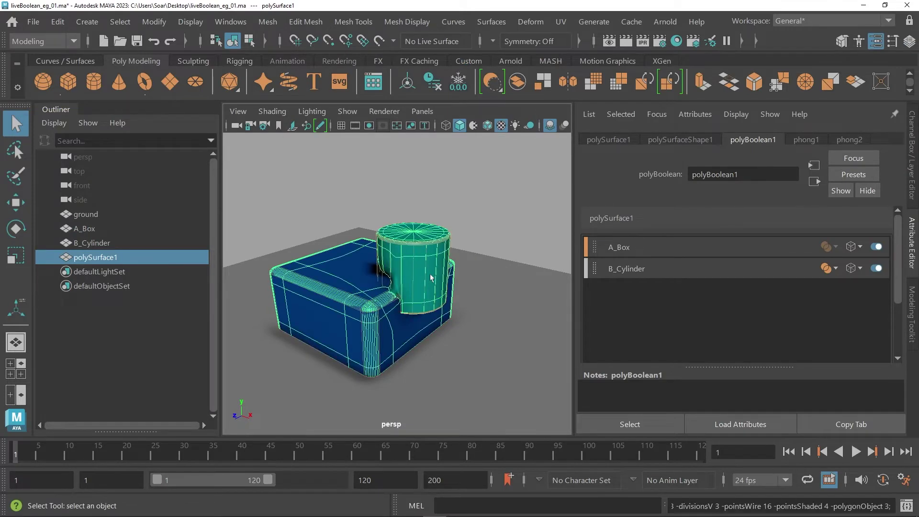
pyautogui.moveTo(432, 277)
pyautogui.keyDown('alt'); pyautogui.mouseDown()
pyautogui.moveTo(409, 275)
pyautogui.moveTo(437, 280)
pyautogui.mouseUp(); pyautogui.keyUp('alt')
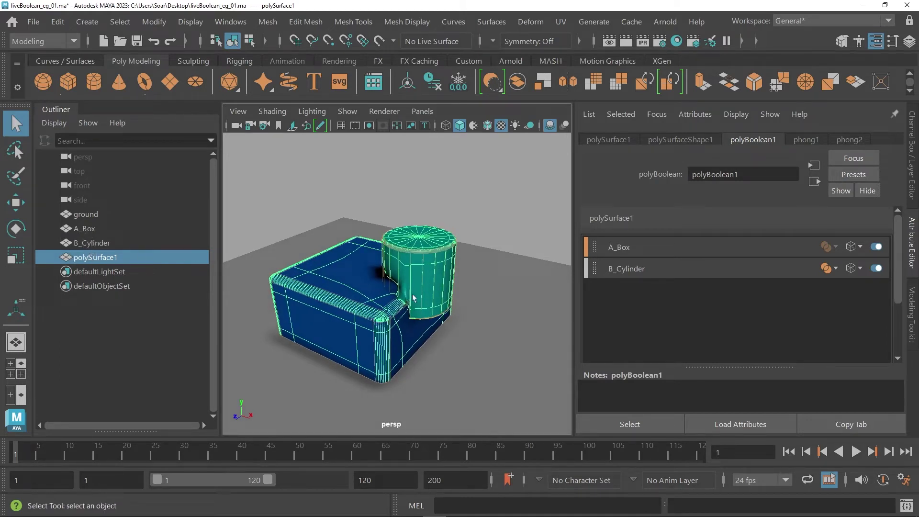
pyautogui.keyDown('alt'); pyautogui.moveTo(433, 303); pyautogui.dragTo(491, 301); pyautogui.keyUp('alt')
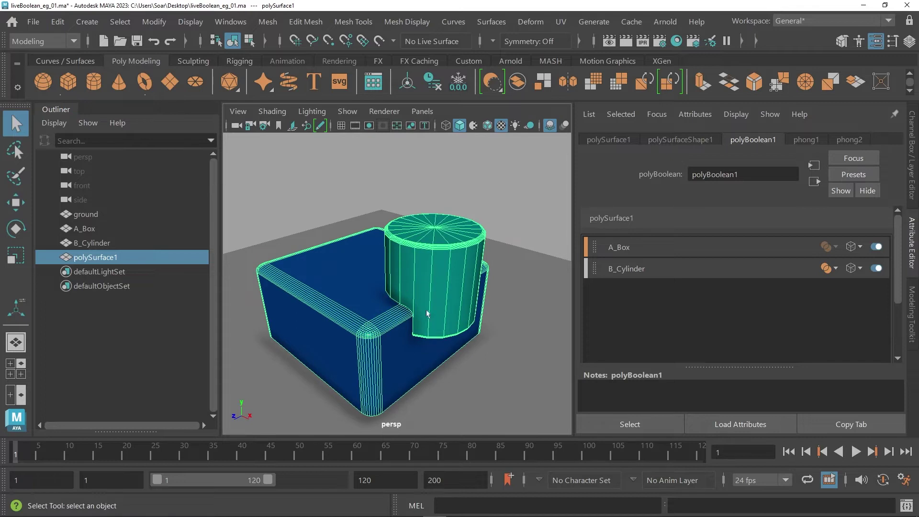
# Change B_Cylinder's operation in the boolean stack to Difference (A-B) and inspect the cut in the box.
pyautogui.click(620, 272)
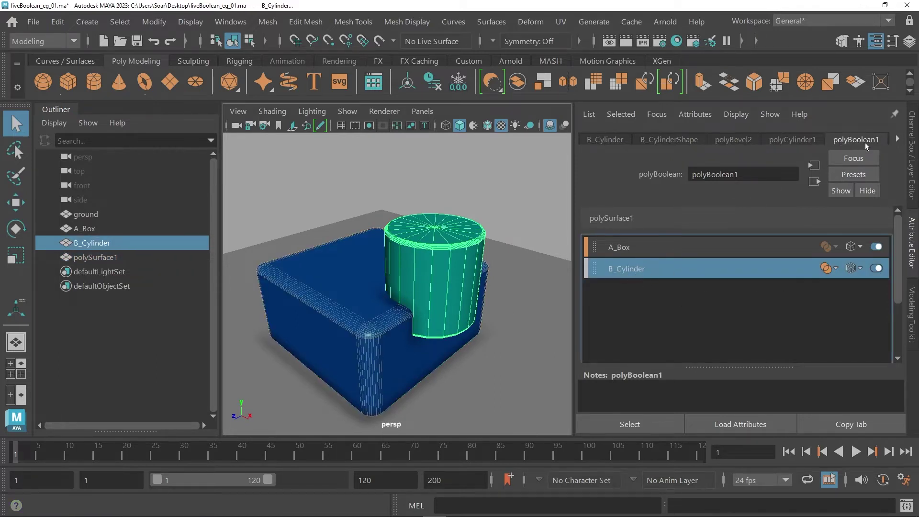
pyautogui.click(831, 268)
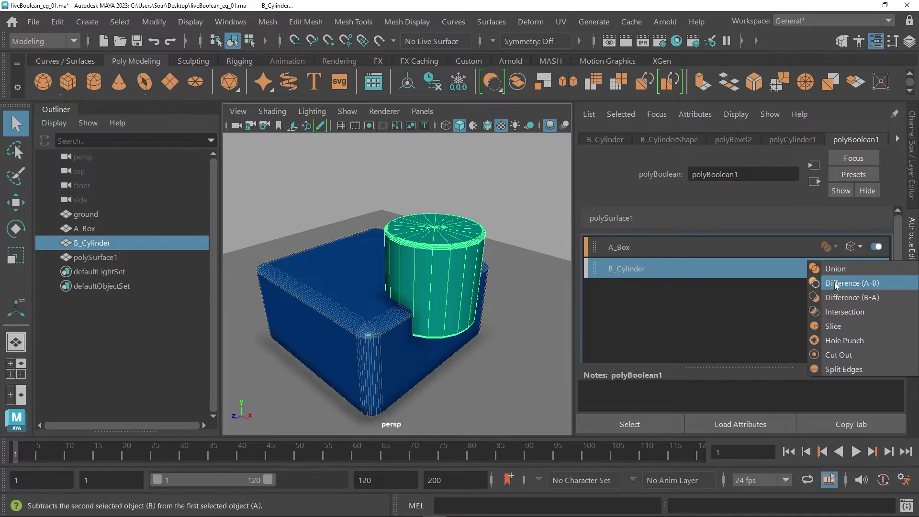
pyautogui.click(832, 284)
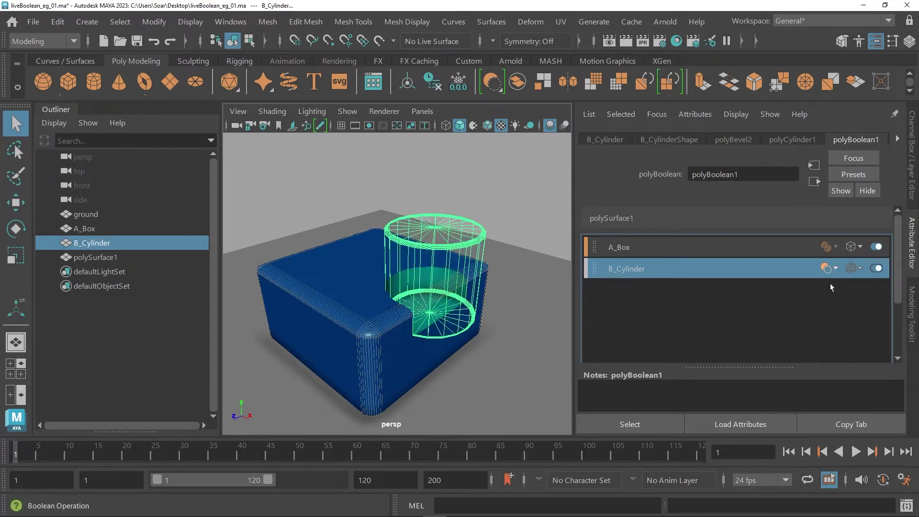
pyautogui.keyDown('alt'); pyautogui.moveTo(465, 254); pyautogui.dragTo(455, 254); pyautogui.keyUp('alt')
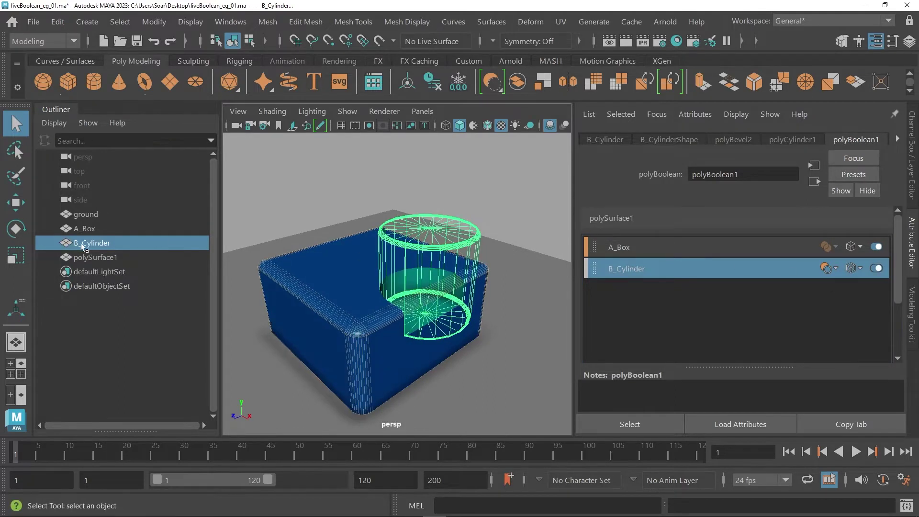
# Switch B_Cylinder's boolean operation to Difference (B-A) and inspect the remaining cylinder.
pyautogui.click(829, 269)
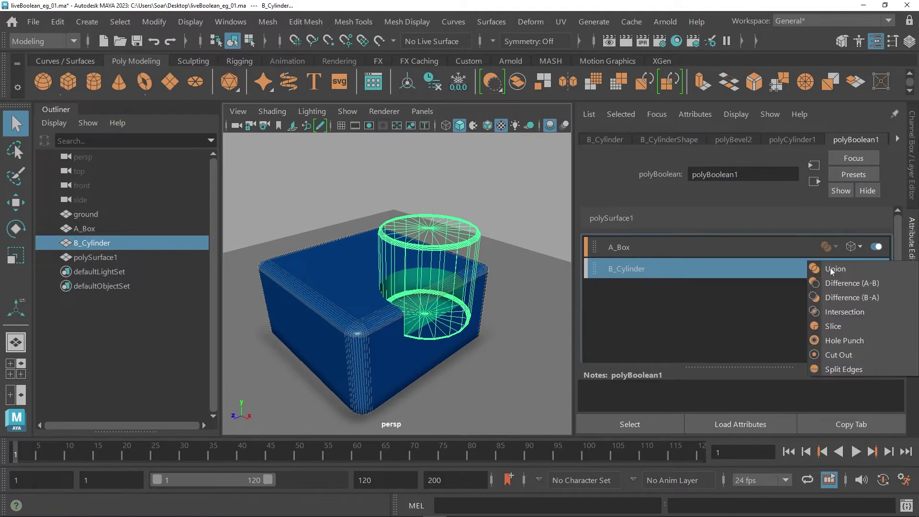
pyautogui.click(836, 298)
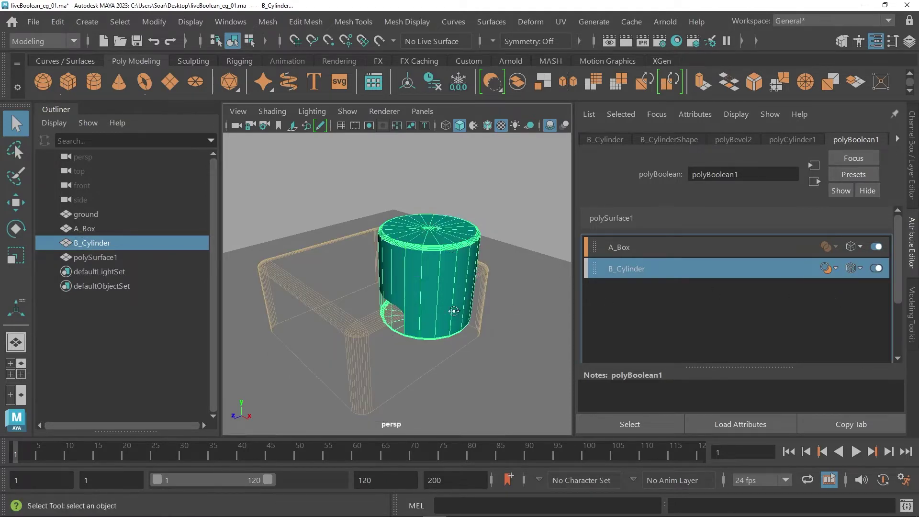
pyautogui.moveTo(459, 318)
pyautogui.keyDown('alt'); pyautogui.mouseDown()
pyautogui.moveTo(544, 285)
pyautogui.moveTo(462, 303)
pyautogui.mouseUp(); pyautogui.keyUp('alt')
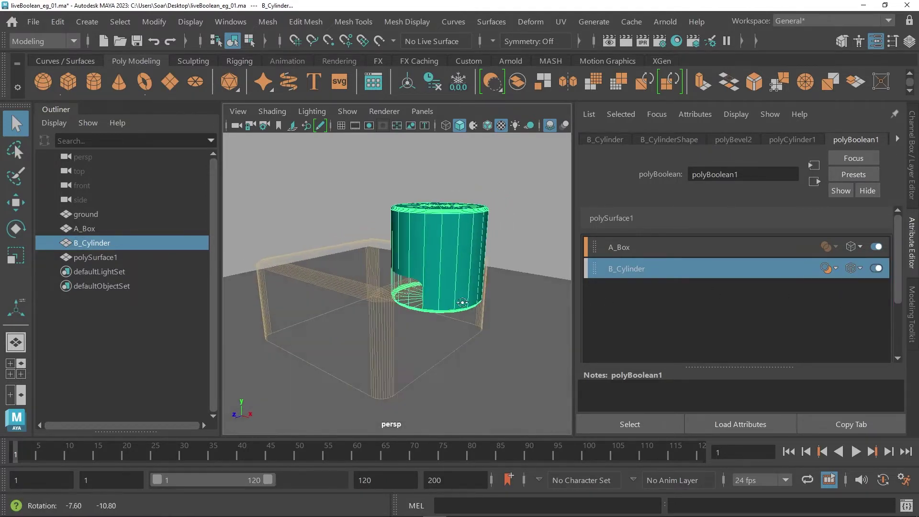
# Switch B_Cylinder's boolean operation to Intersection and view the shared volume from above.
pyautogui.click(828, 268)
pyautogui.click(835, 313)
pyautogui.keyDown('alt'); pyautogui.moveTo(479, 287); pyautogui.dragTo(497, 277); pyautogui.keyUp('alt')
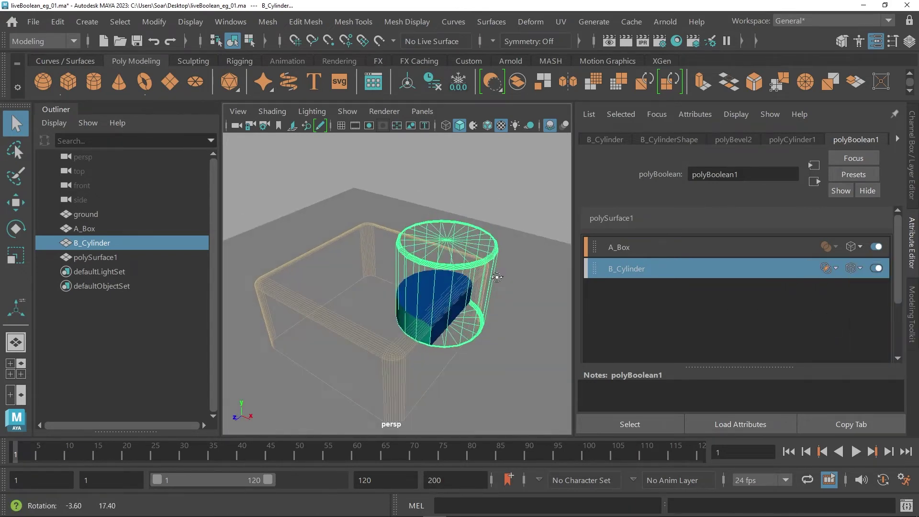
pyautogui.click(829, 268)
pyautogui.click(109, 239)
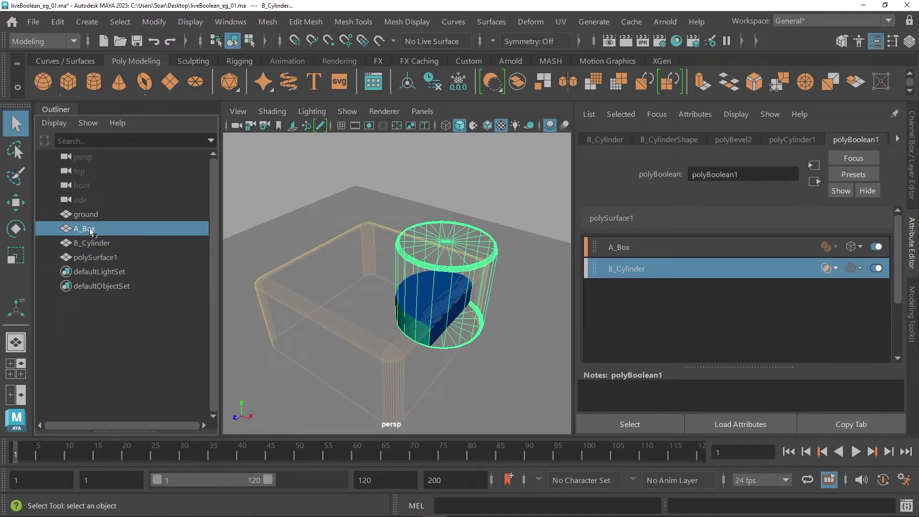
# Move B_Cylinder along the X and Z axes to reshape the intersection with the box.
pyautogui.press('w')
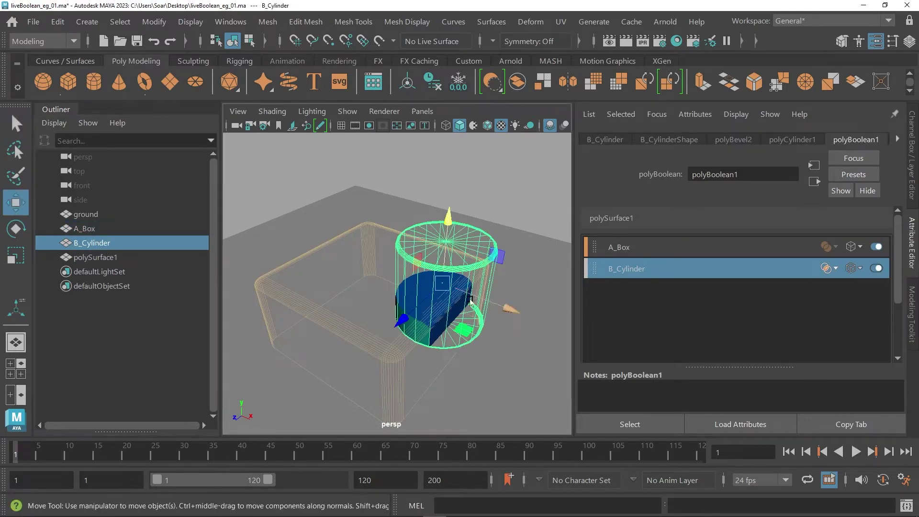
pyautogui.moveTo(501, 306); pyautogui.dragTo(506, 307)
pyautogui.moveTo(411, 319); pyautogui.dragTo(358, 367)
pyautogui.keyDown('alt'); pyautogui.moveTo(464, 316); pyautogui.dragTo(524, 280); pyautogui.keyUp('alt')
pyautogui.keyDown('alt'); pyautogui.moveTo(524, 281); pyautogui.dragTo(486, 274, button='right'); pyautogui.keyUp('alt')
pyautogui.keyDown('alt'); pyautogui.moveTo(486, 273); pyautogui.dragTo(434, 286, button='middle'); pyautogui.keyUp('alt')
pyautogui.keyDown('alt'); pyautogui.moveTo(428, 317); pyautogui.dragTo(411, 303); pyautogui.keyUp('alt')
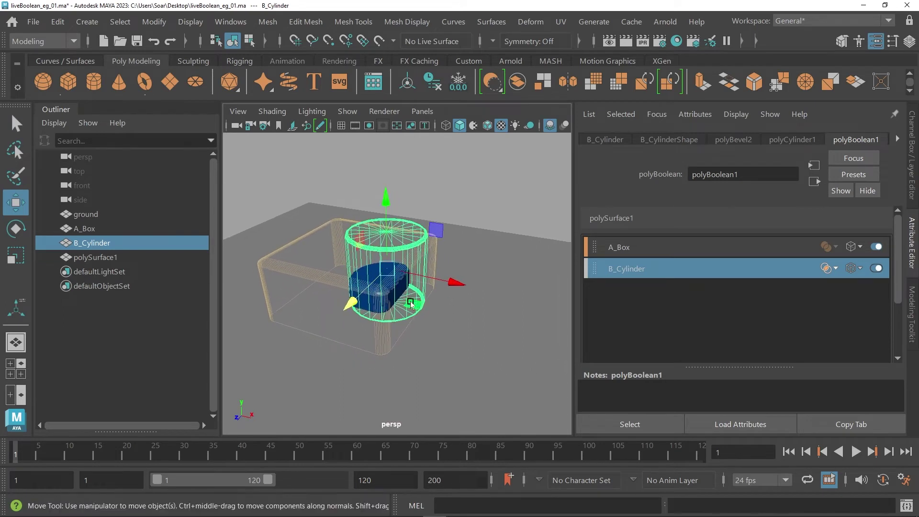
# Move the boolean result polySurface1 along the X axis, well clear of the wireframe input objects.
pyautogui.click(96, 257)
pyautogui.moveTo(355, 311)
pyautogui.keyDown('alt'); pyautogui.mouseDown()
pyautogui.moveTo(345, 317)
pyautogui.moveTo(365, 307)
pyautogui.mouseUp(); pyautogui.keyUp('alt')
pyautogui.moveTo(431, 284); pyautogui.dragTo(531, 311)
pyautogui.keyDown('alt'); pyautogui.moveTo(465, 315); pyautogui.dragTo(517, 324, button='right'); pyautogui.keyUp('alt')
pyautogui.keyDown('alt'); pyautogui.moveTo(517, 324); pyautogui.dragTo(467, 346, button='middle'); pyautogui.keyUp('alt')
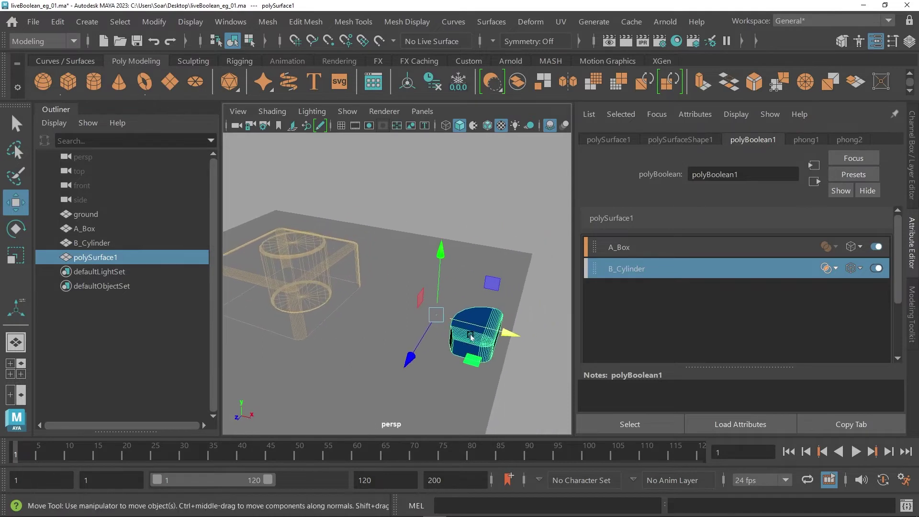
pyautogui.moveTo(471, 355)
pyautogui.keyDown('alt'); pyautogui.mouseDown()
pyautogui.moveTo(467, 338)
pyautogui.moveTo(465, 350)
pyautogui.mouseUp(); pyautogui.keyUp('alt')
pyautogui.keyDown('alt'); pyautogui.moveTo(364, 329); pyautogui.dragTo(357, 296); pyautogui.keyUp('alt')
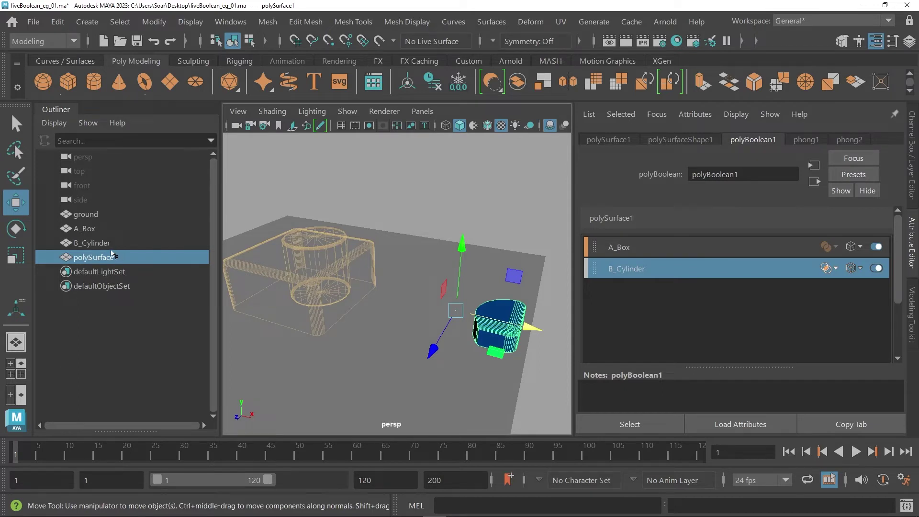
# Reposition B_Cylinder along the X and Z axes inside the box to update the separated intersection result.
pyautogui.click(109, 243)
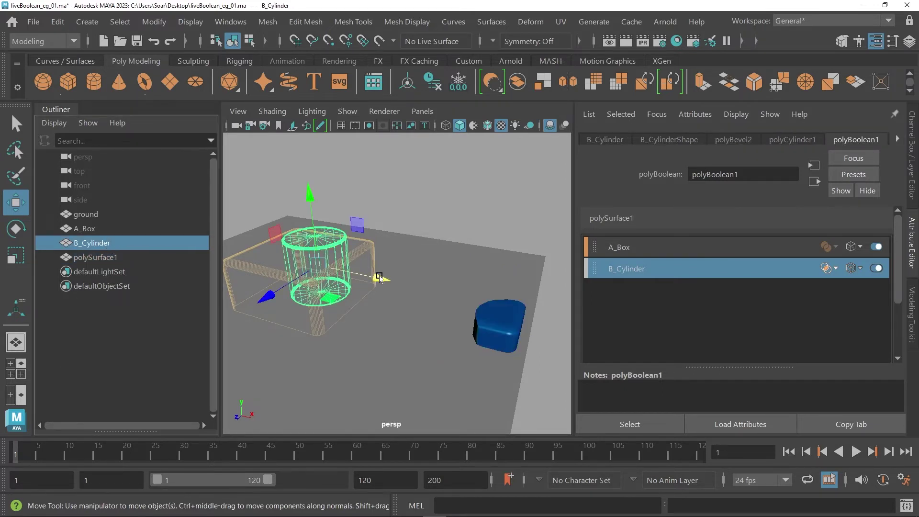
pyautogui.moveTo(379, 277); pyautogui.dragTo(373, 276)
pyautogui.moveTo(270, 287); pyautogui.dragTo(308, 275)
pyautogui.keyDown('alt'); pyautogui.moveTo(440, 295); pyautogui.dragTo(420, 300); pyautogui.keyUp('alt')
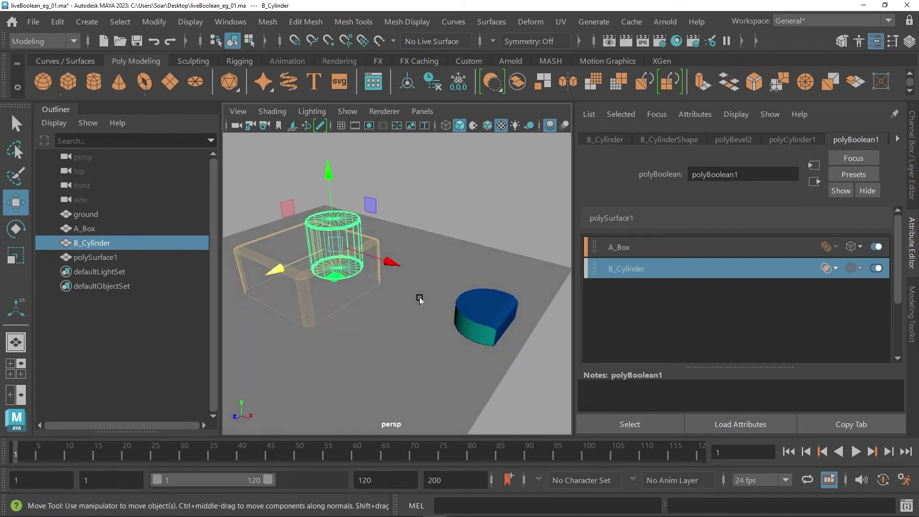
# Set B_Cylinder's boolean operation to Slice and display wireframe on shaded to show the cut outline on the result.
pyautogui.click(834, 271)
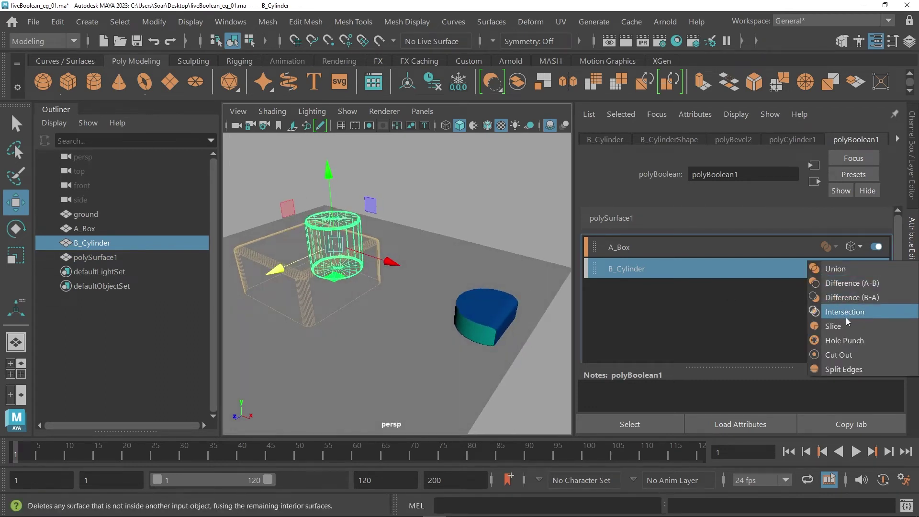
pyautogui.click(834, 326)
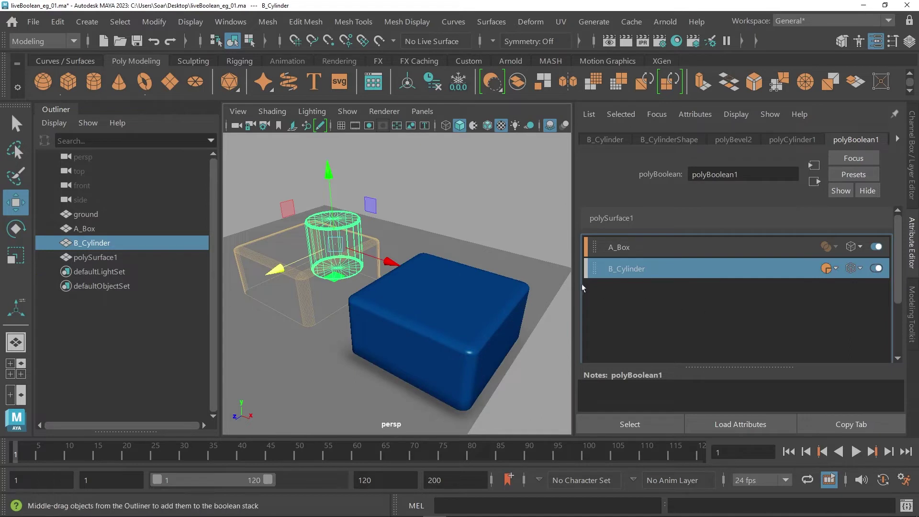
pyautogui.scroll(8, 468, 332)
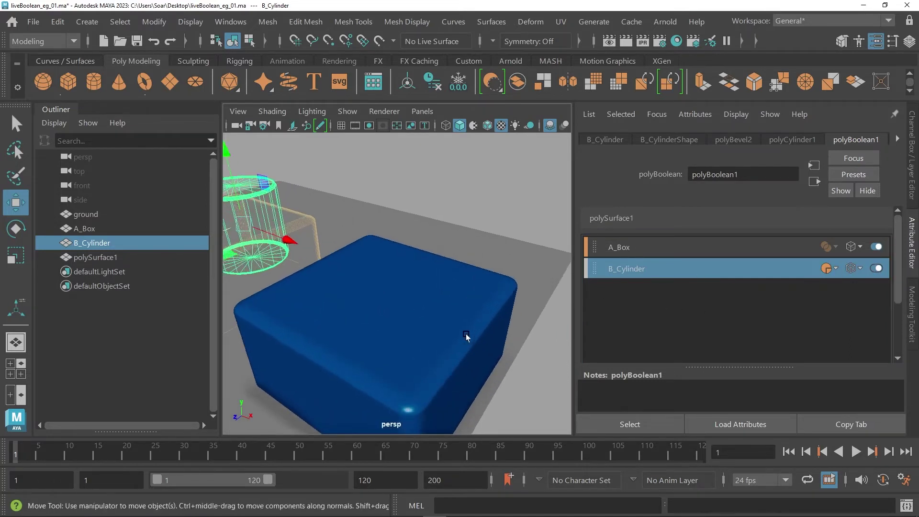
pyautogui.click(489, 126)
pyautogui.keyDown('alt'); pyautogui.moveTo(467, 267); pyautogui.dragTo(502, 271); pyautogui.keyUp('alt')
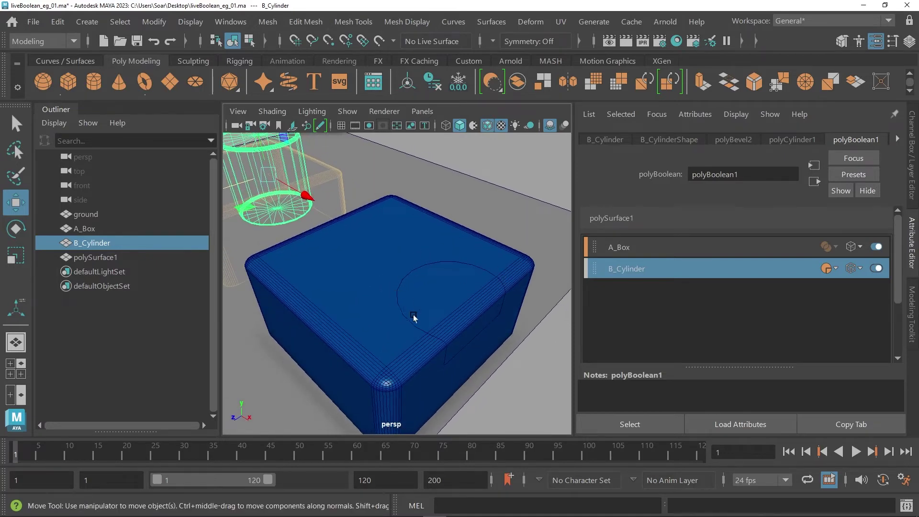
pyautogui.keyDown('alt'); pyautogui.moveTo(446, 350); pyautogui.dragTo(449, 319); pyautogui.keyUp('alt')
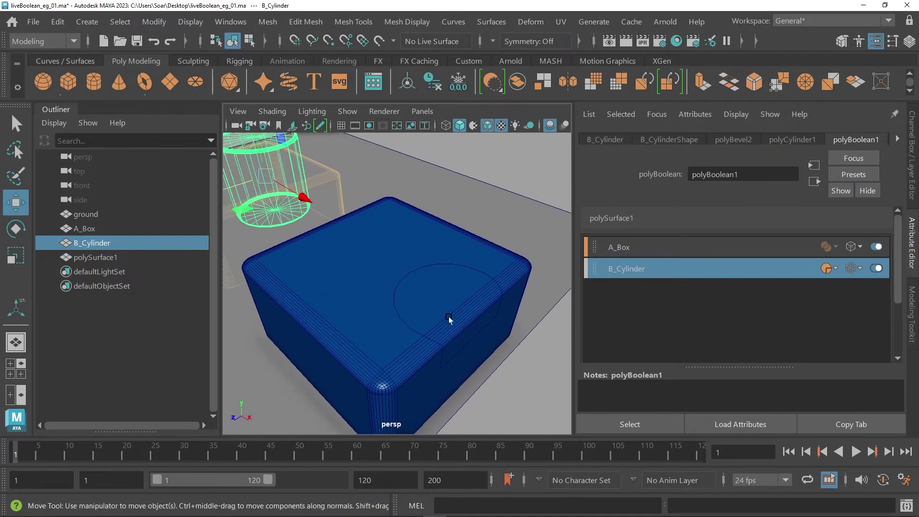
pyautogui.click(827, 271)
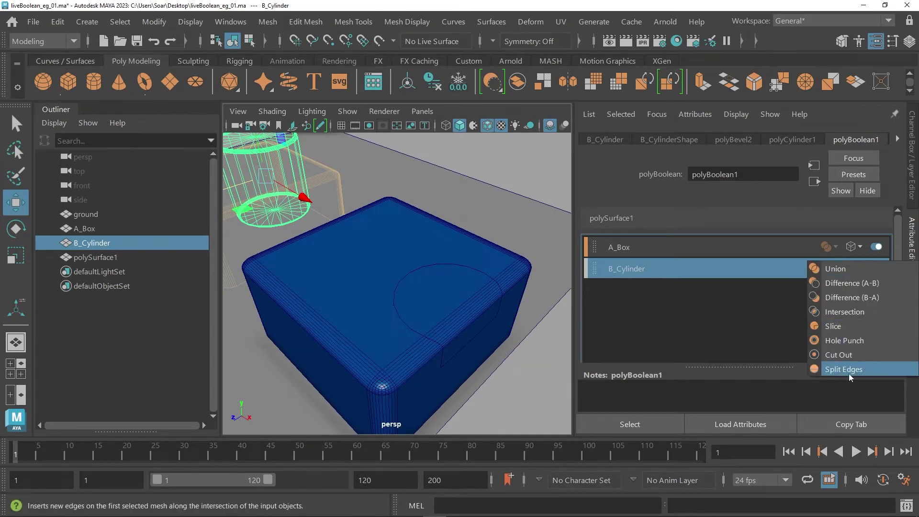
pyautogui.click(833, 327)
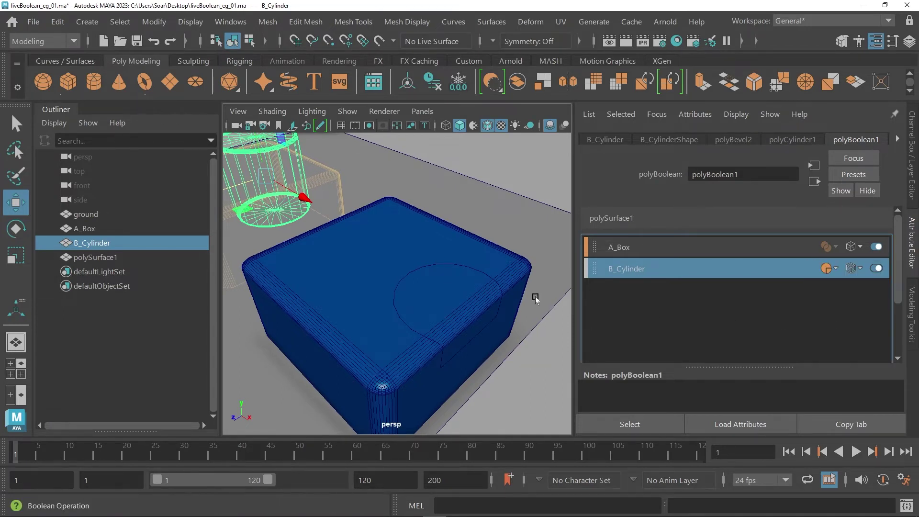
# In face mode, lift the sliced rounded face off the top of the resulting box, then undo the move.
pyautogui.moveTo(445, 277); pyautogui.dragTo(449, 155, button='right')
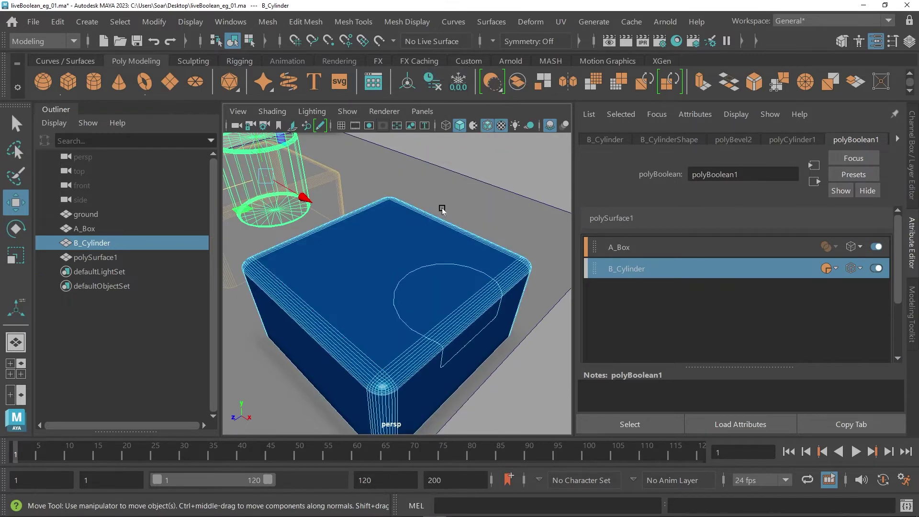
pyautogui.click(437, 283)
pyautogui.keyDown('alt'); pyautogui.moveTo(453, 285); pyautogui.dragTo(415, 287, button='middle'); pyautogui.keyUp('alt')
pyautogui.keyDown('alt'); pyautogui.moveTo(415, 287); pyautogui.dragTo(492, 286); pyautogui.keyUp('alt')
pyautogui.keyDown('alt'); pyautogui.moveTo(492, 286); pyautogui.dragTo(432, 295, button='middle'); pyautogui.keyUp('alt')
pyautogui.keyDown('alt'); pyautogui.moveTo(432, 295); pyautogui.dragTo(463, 285); pyautogui.keyUp('alt')
pyautogui.moveTo(409, 219); pyautogui.dragTo(424, 180)
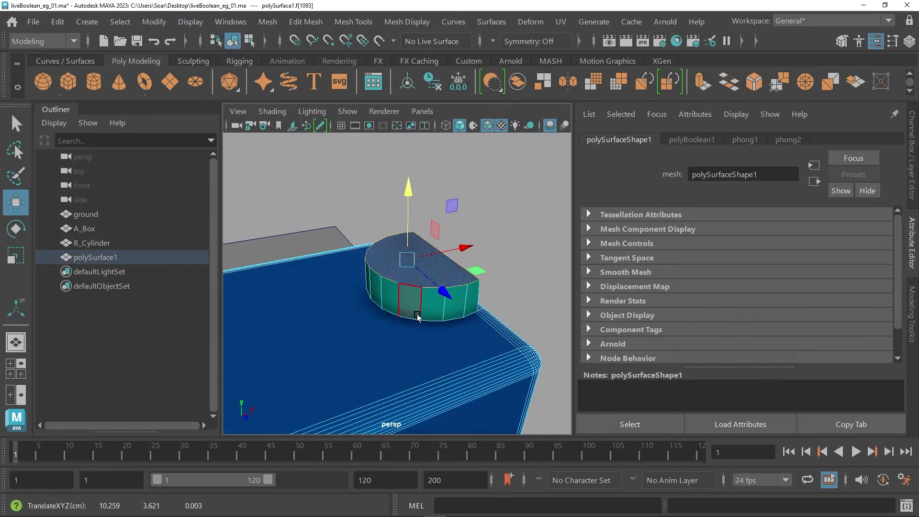
pyautogui.keyDown('alt'); pyautogui.moveTo(439, 312); pyautogui.dragTo(463, 343); pyautogui.keyUp('alt')
pyautogui.hotkey('ctrl', 'z')
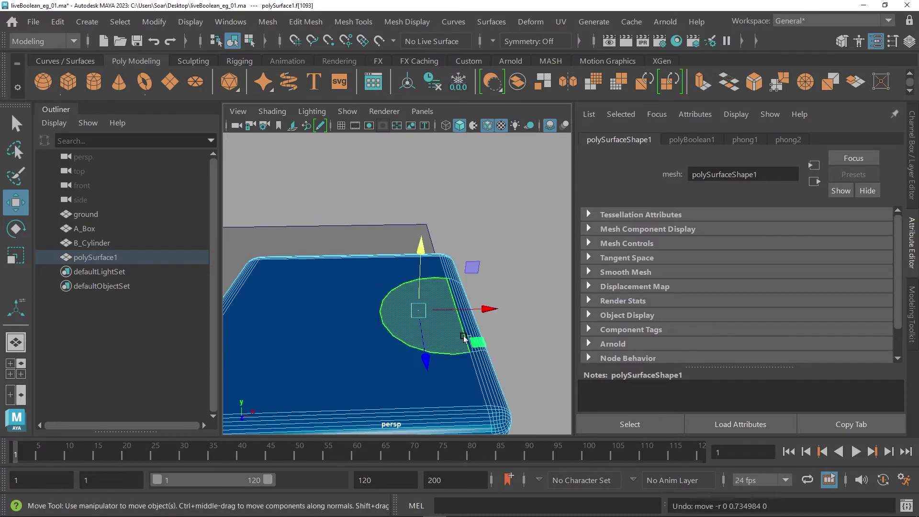
# Return to object mode and set B_Cylinder's boolean operation to Split Edges.
pyautogui.moveTo(387, 283); pyautogui.dragTo(432, 261, button='right')
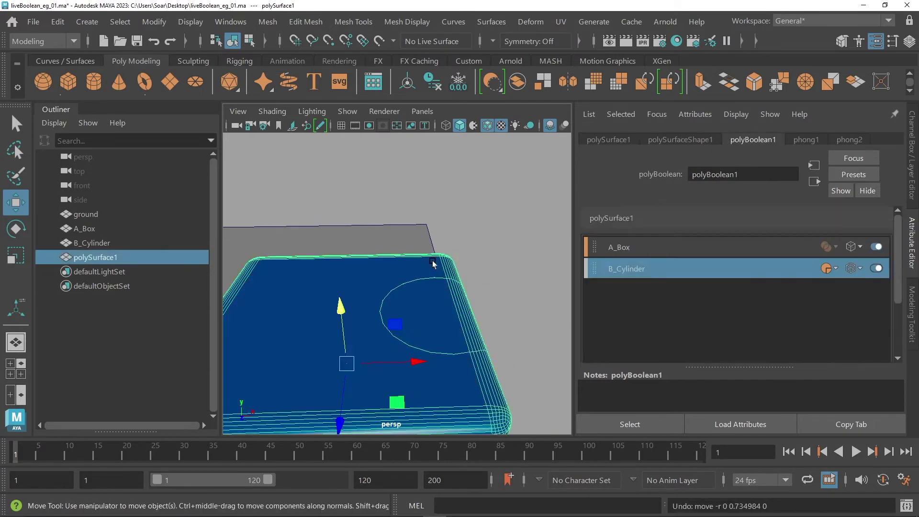
pyautogui.click(833, 269)
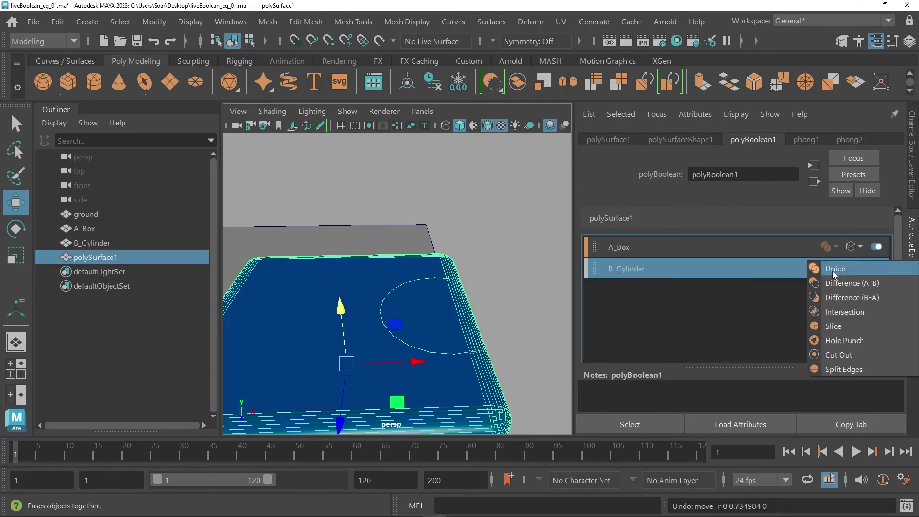
pyautogui.click(837, 369)
# In face mode, select the rounded face outlined on top of the box and examine its split boundary from several angles.
pyautogui.moveTo(431, 114); pyautogui.dragTo(431, 154, button='right')
pyautogui.click(420, 318)
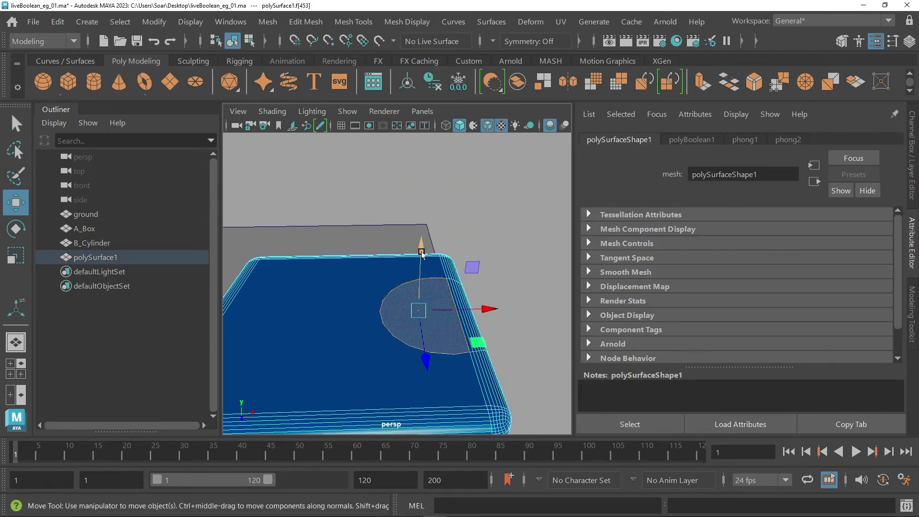
pyautogui.keyDown('alt'); pyautogui.moveTo(433, 227); pyautogui.dragTo(468, 294); pyautogui.keyUp('alt')
pyautogui.keyDown('alt'); pyautogui.moveTo(519, 316); pyautogui.dragTo(441, 283); pyautogui.keyUp('alt')
pyautogui.keyDown('alt'); pyautogui.moveTo(433, 380); pyautogui.dragTo(507, 281); pyautogui.keyUp('alt')
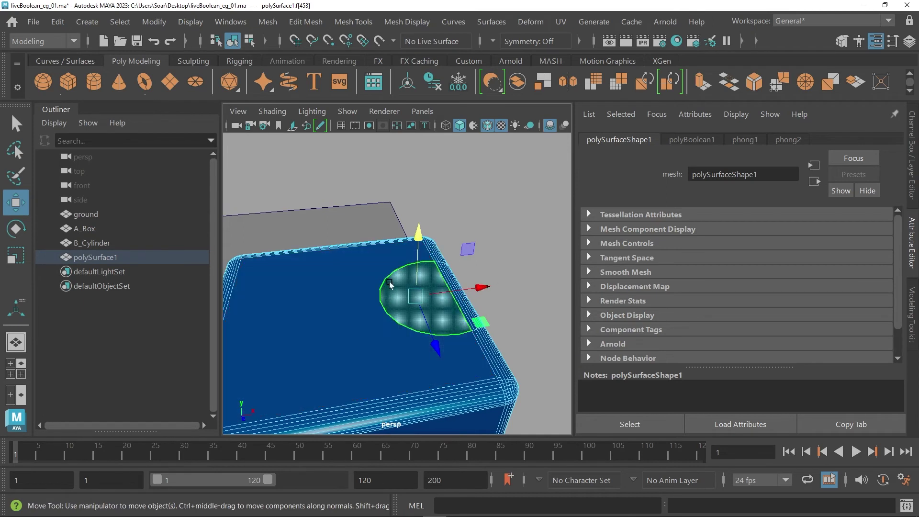
# Return to object mode, set B_Cylinder's boolean operation to Hole Punch, and inspect the opening through the box.
pyautogui.rightClick(392, 285)
pyautogui.click(456, 90)
pyautogui.click(830, 269)
pyautogui.click(843, 355)
pyautogui.keyDown('alt'); pyautogui.moveTo(479, 287); pyautogui.dragTo(451, 303); pyautogui.keyUp('alt')
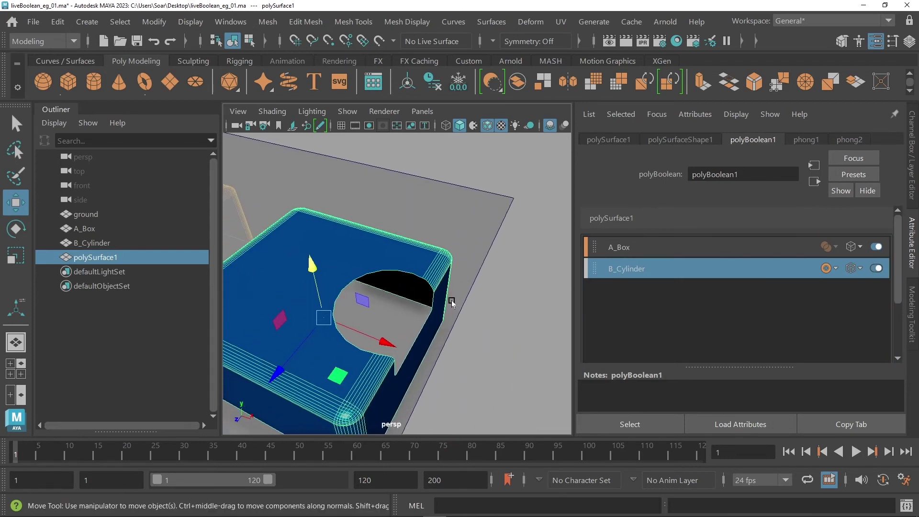
# Set B_Cylinder's boolean operation to Cut Out and inspect the surface piece kept from the box.
pyautogui.click(837, 270)
pyautogui.click(843, 355)
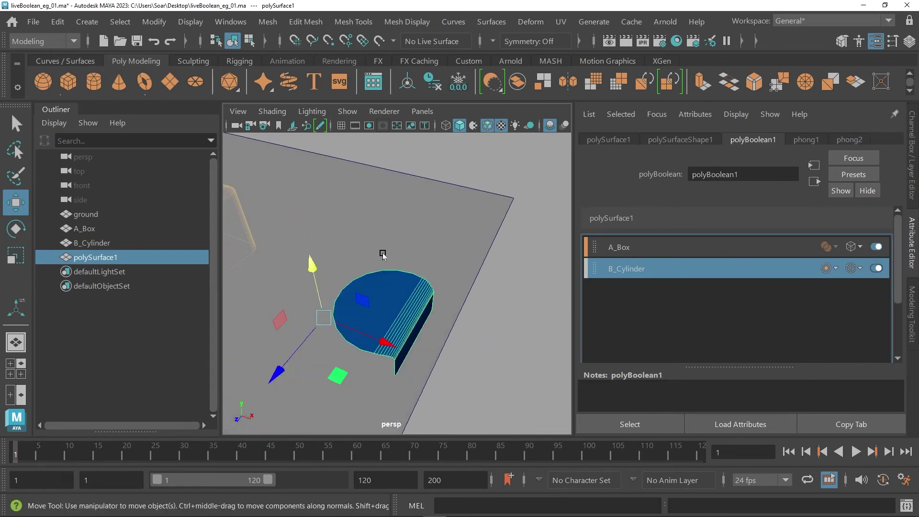
pyautogui.keyDown('alt'); pyautogui.moveTo(446, 300); pyautogui.dragTo(436, 271); pyautogui.keyUp('alt')
# Set B_Cylinder's boolean operation to Intersection and undo the trial move of the resulting solid piece.
pyautogui.click(835, 268)
pyautogui.click(855, 321)
pyautogui.keyDown('alt'); pyautogui.moveTo(422, 316); pyautogui.dragTo(309, 325); pyautogui.keyUp('alt')
pyautogui.hotkey('ctrl', 'z')
# Delete the construction history of polySurface1 to bake the intersection result and remove its live boolean inputs.
pyautogui.keyDown('alt'); pyautogui.moveTo(349, 219); pyautogui.dragTo(359, 260, button='middle'); pyautogui.keyUp('alt')
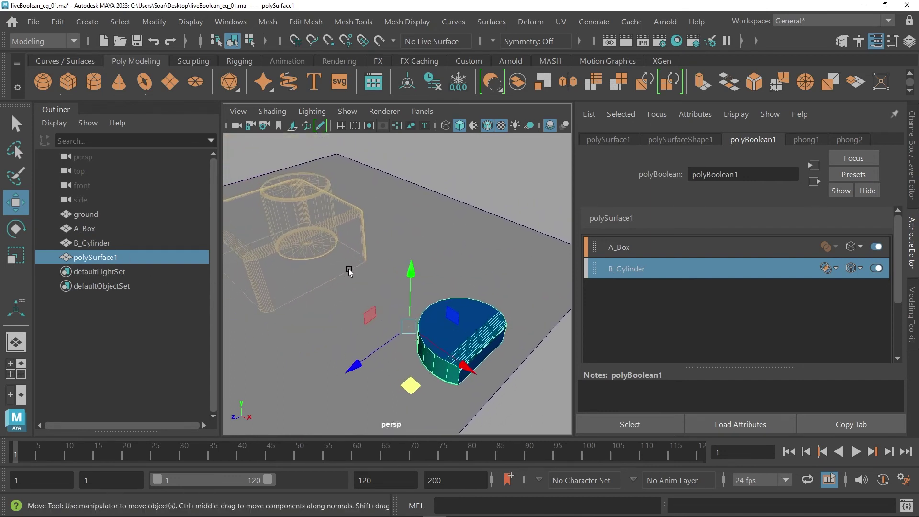
pyautogui.click(432, 83)
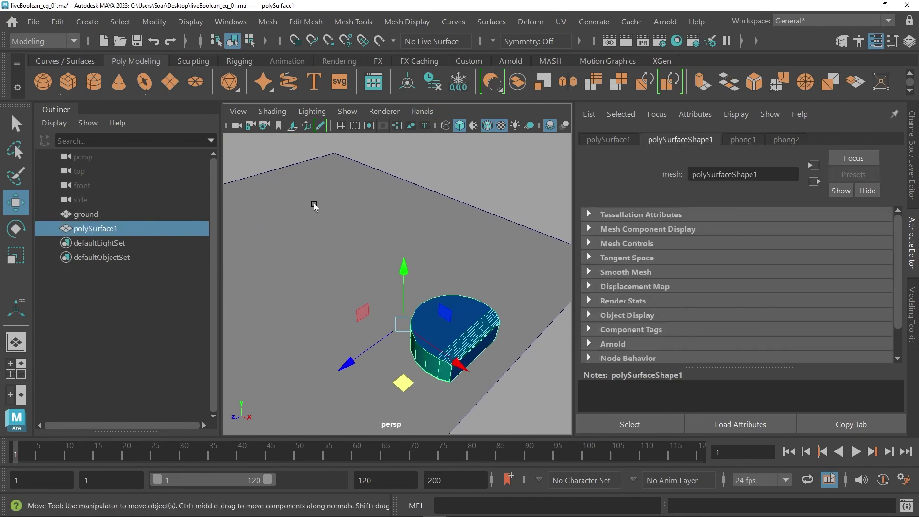